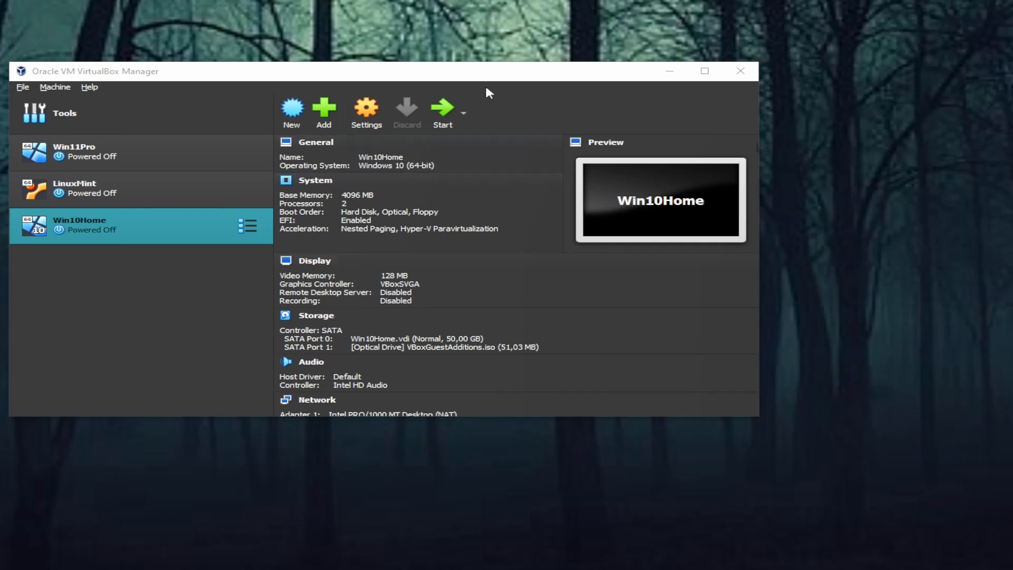
# - Begin a new virtual machine named "windows 11" using the ISO image D:\Software\11 23H2 Consumer x64 en-US.iso
pyautogui.moveTo(461, 77); pyautogui.dragTo(472, 85)
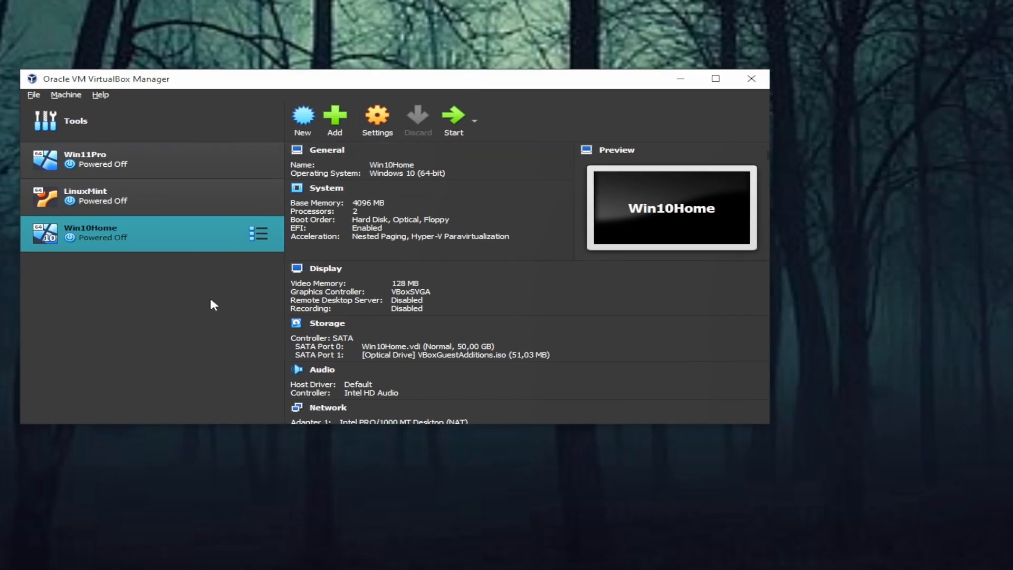
pyautogui.click(306, 129)
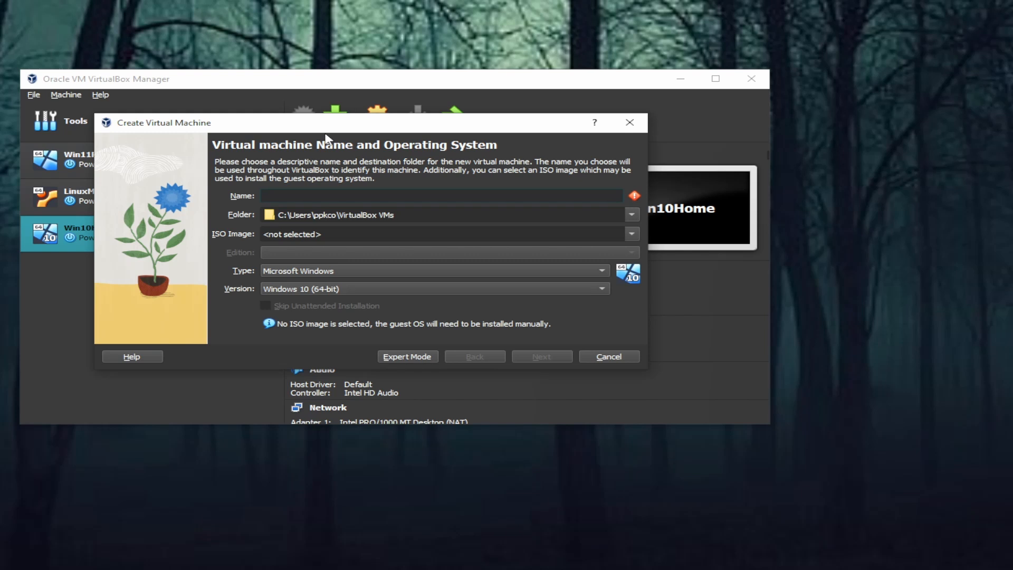
pyautogui.write('windows 11')
pyautogui.click(632, 235)
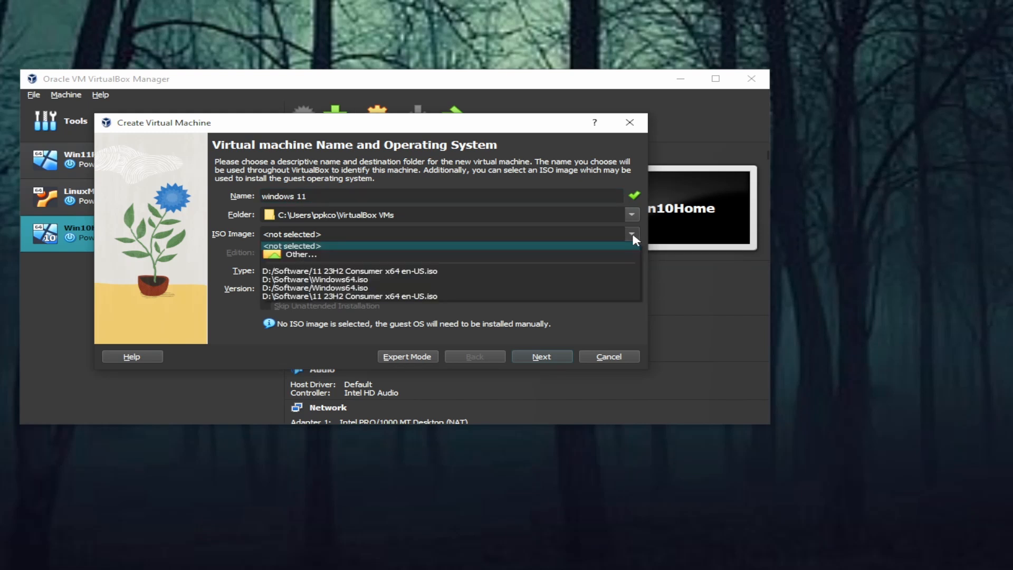
pyautogui.click(301, 255)
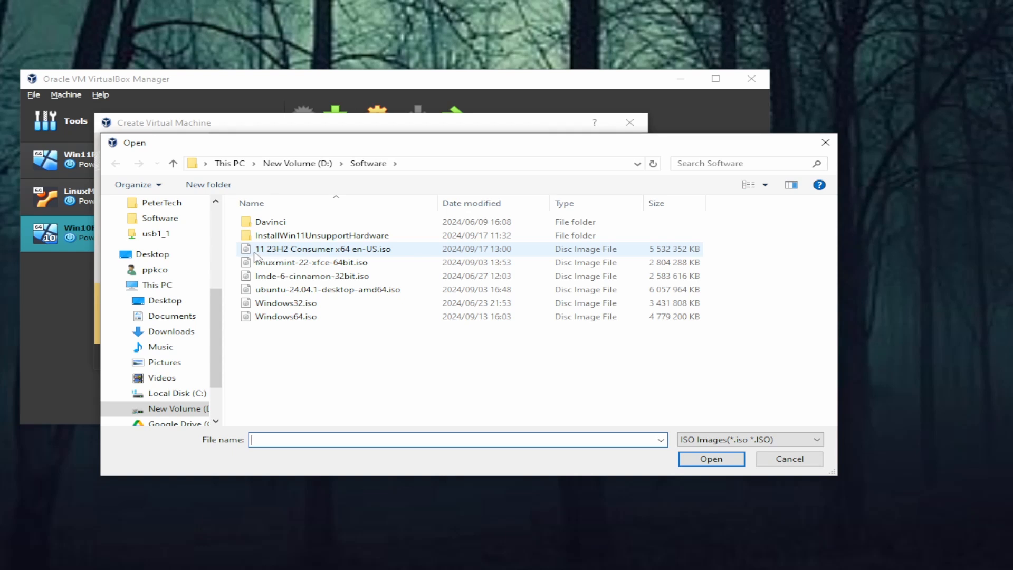
pyautogui.doubleClick(303, 255)
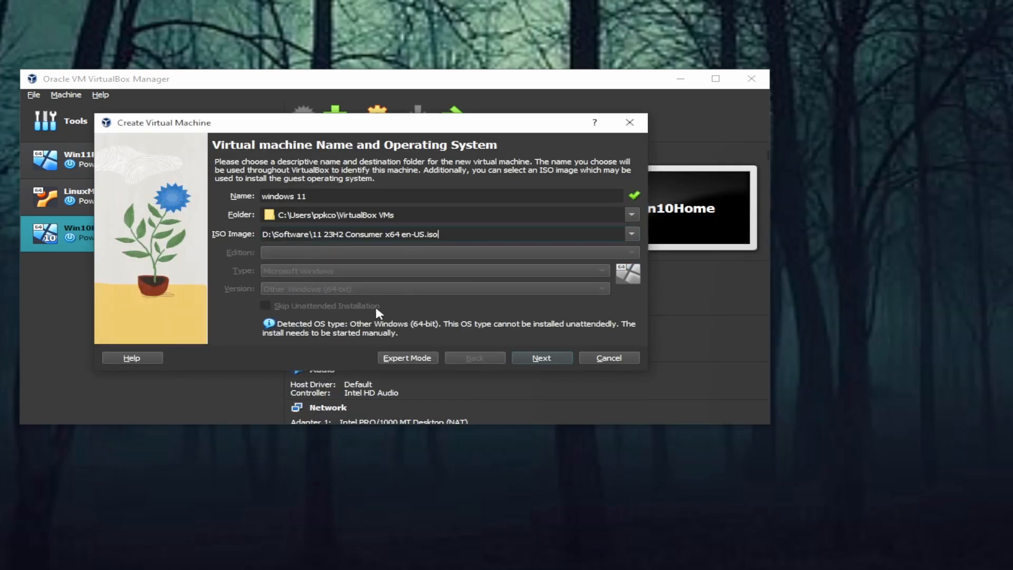
pyautogui.click(541, 357)
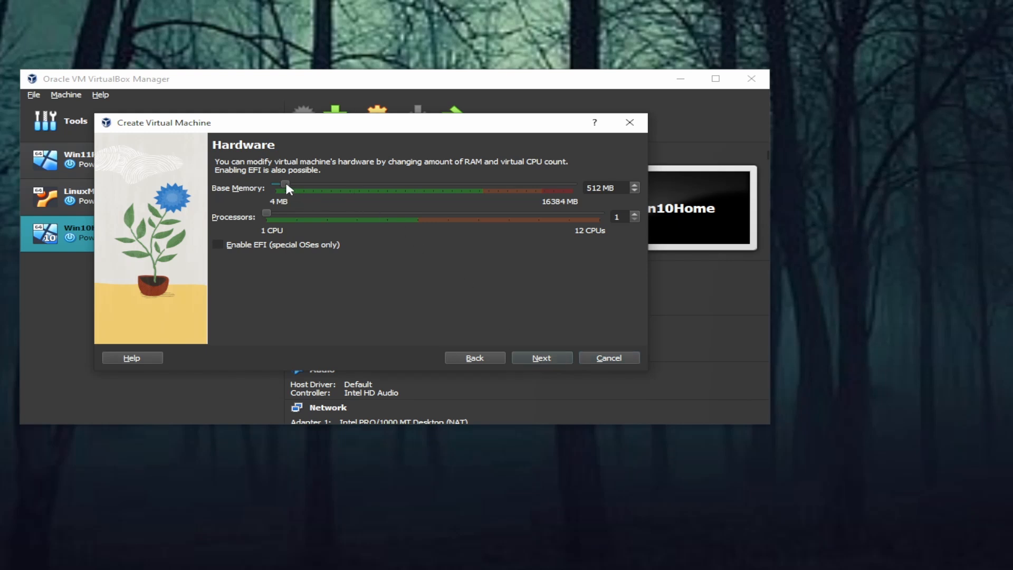
# - Give the machine 4096 MB of memory, 2 processors, EFI and a new 30.69 GB virtual hard disk, and finish creating it
pyautogui.moveTo(286, 185); pyautogui.dragTo(350, 186)
pyautogui.click(543, 359)
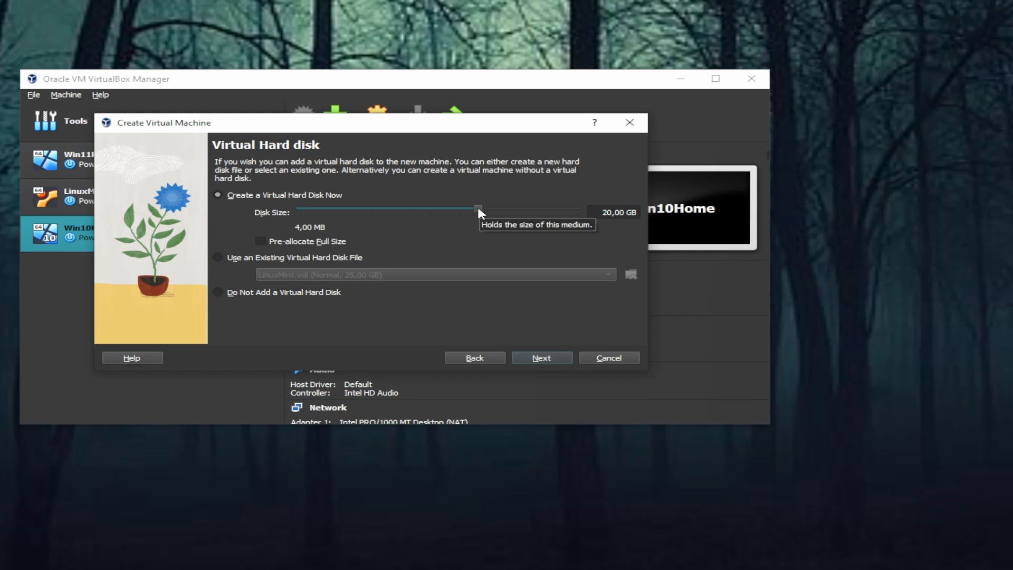
pyautogui.moveTo(478, 208); pyautogui.dragTo(489, 209)
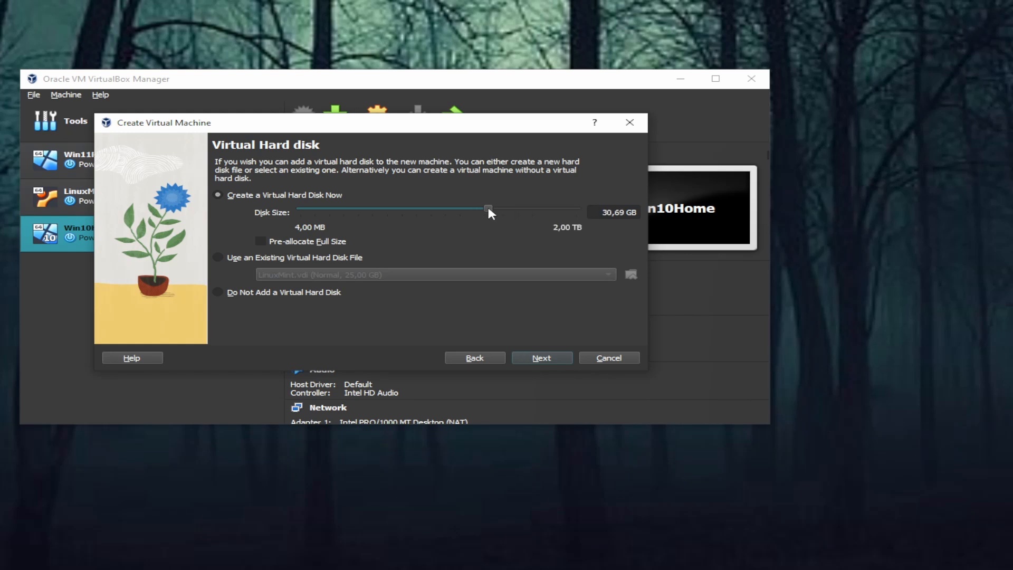
pyautogui.click(528, 357)
pyautogui.click(535, 357)
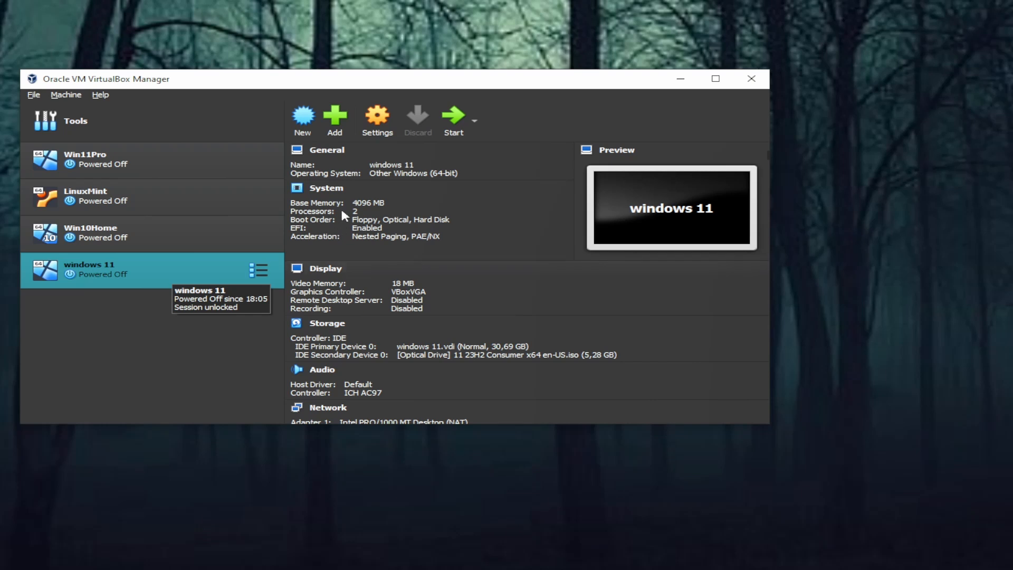
# - In the windows 11 machine's storage settings, attach 11 23H2 Consumer x64 en-US.iso to the optical drive and save
pyautogui.click(379, 129)
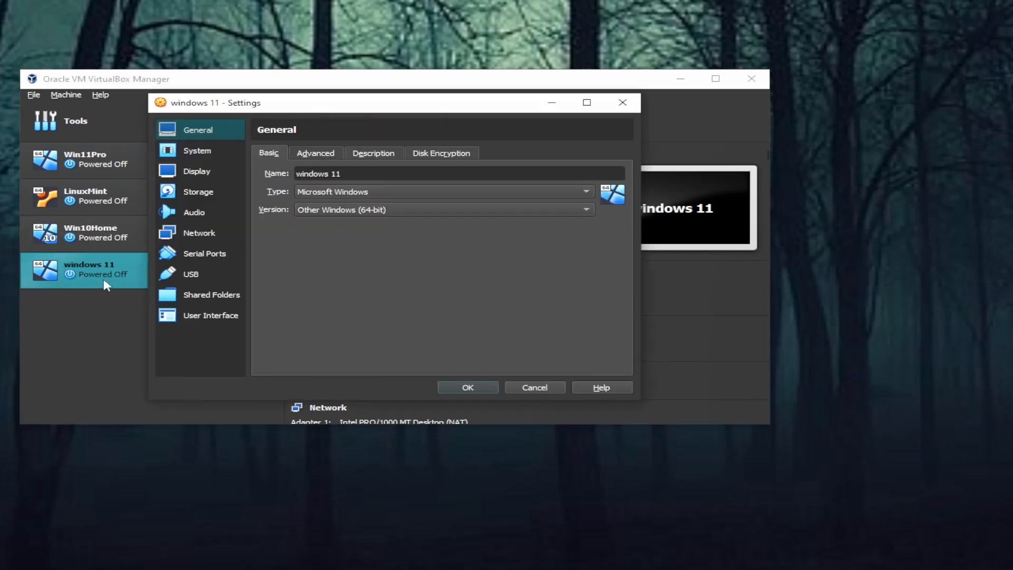
pyautogui.moveTo(422, 112); pyautogui.dragTo(366, 127)
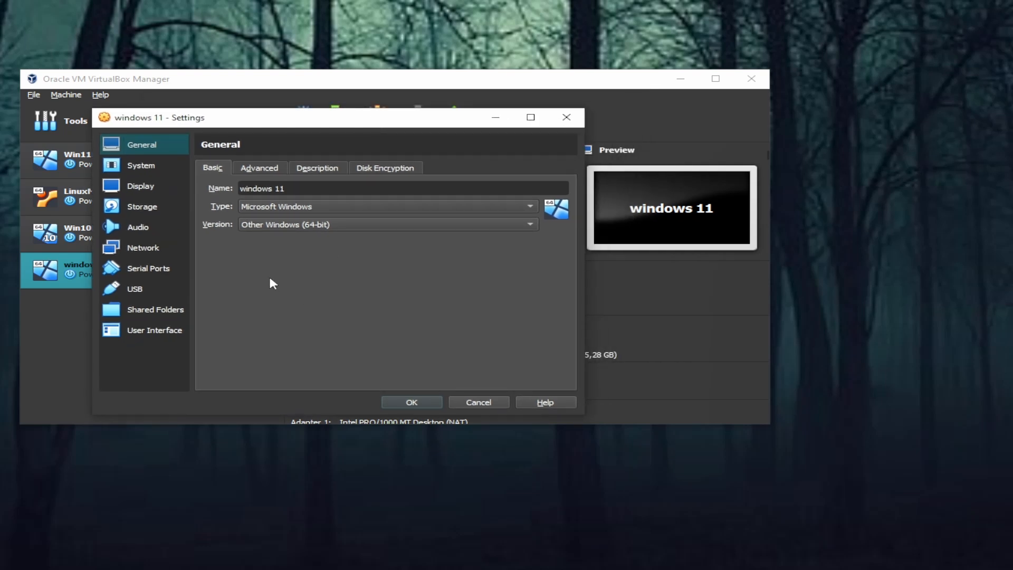
pyautogui.click(146, 210)
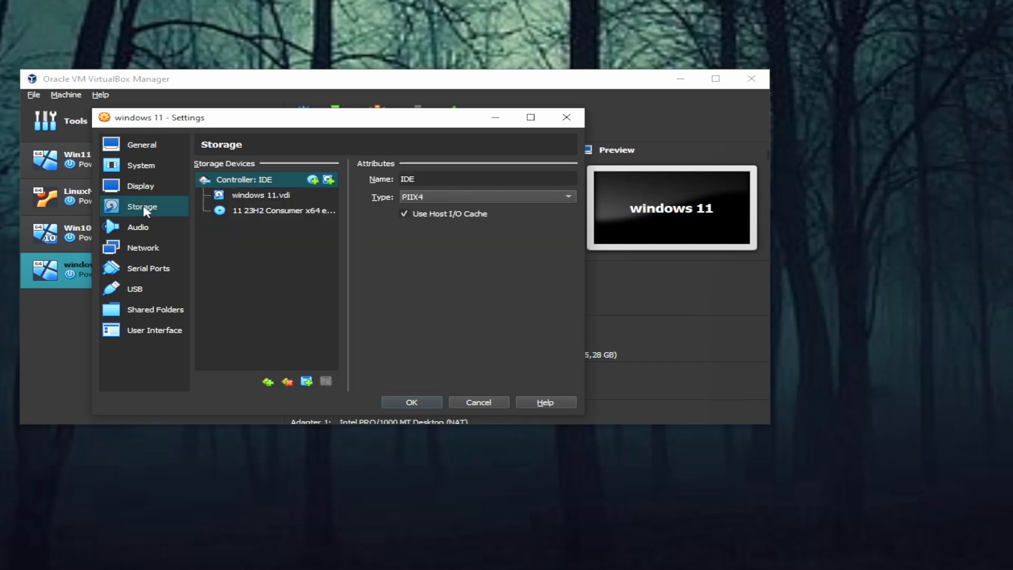
pyautogui.click(281, 210)
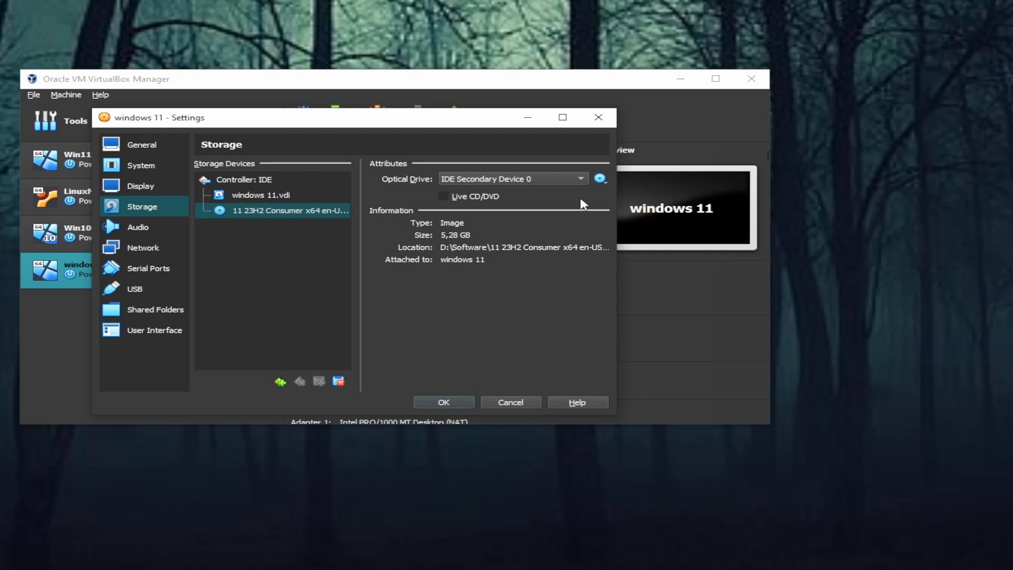
pyautogui.click(600, 178)
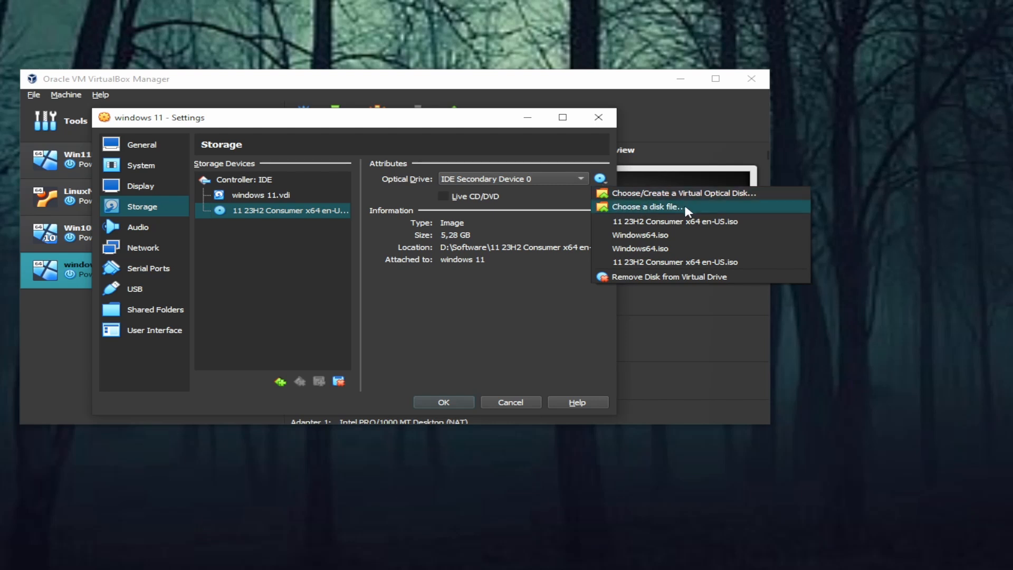
pyautogui.click(663, 210)
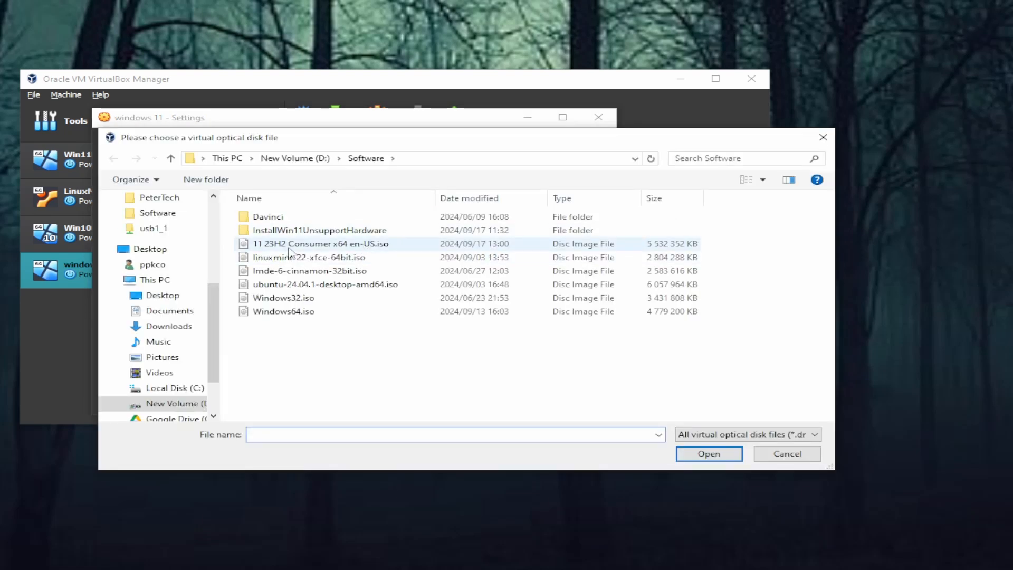
pyautogui.doubleClick(318, 244)
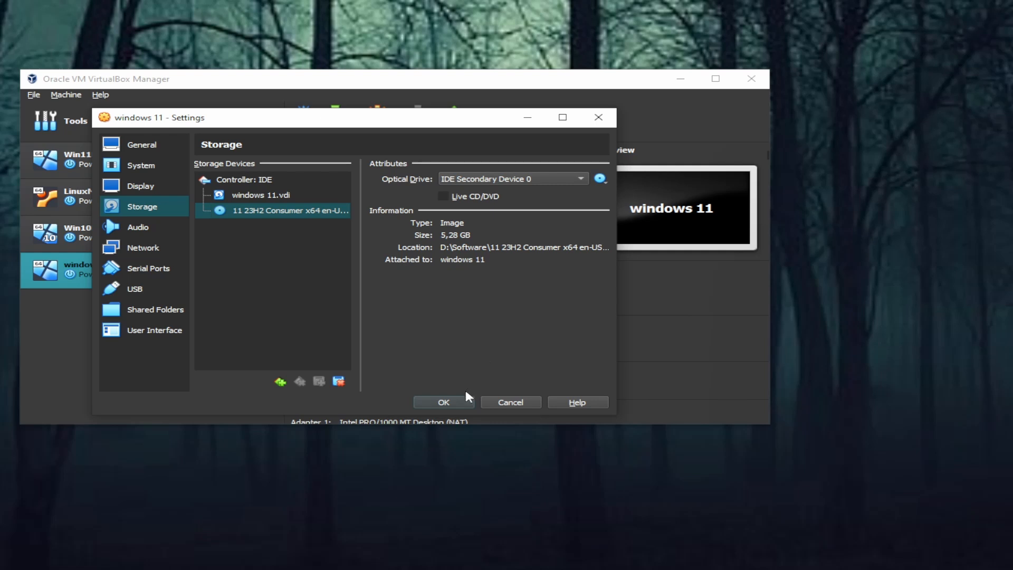
pyautogui.click(444, 402)
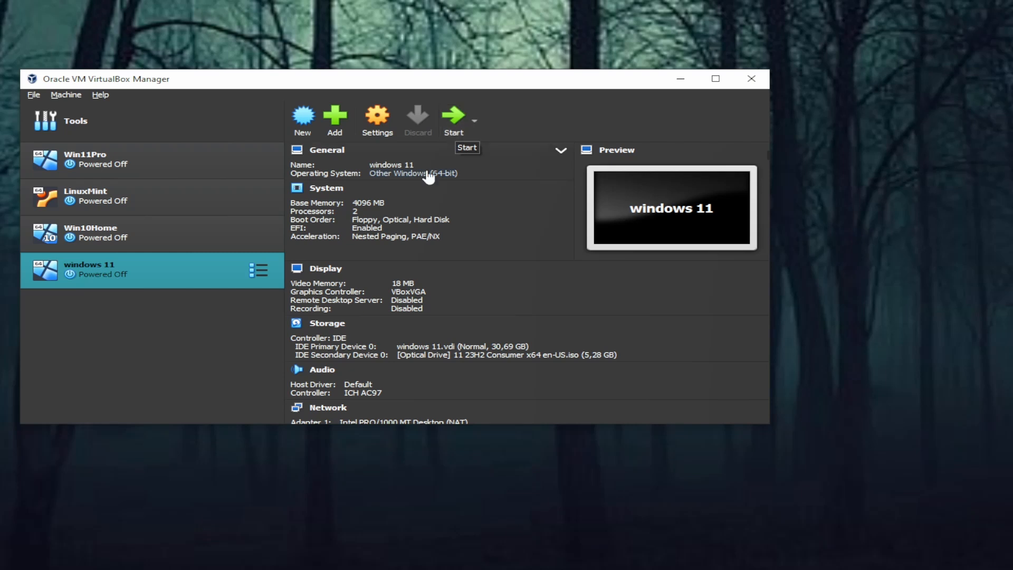
# - Set both the shared clipboard and Drag'n'Drop of the windows 11 machine to Bidirectional
pyautogui.click(378, 133)
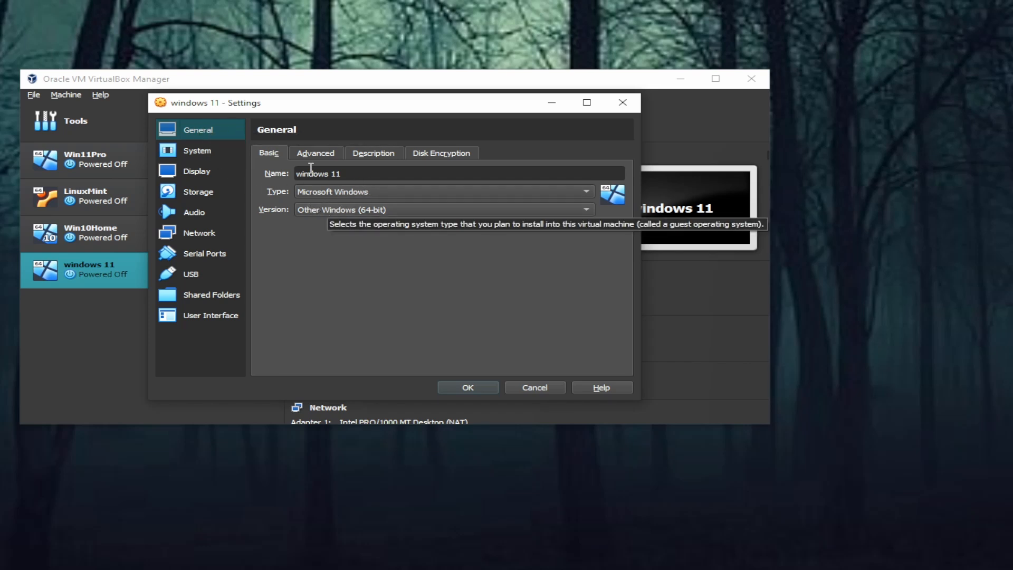
pyautogui.click(318, 154)
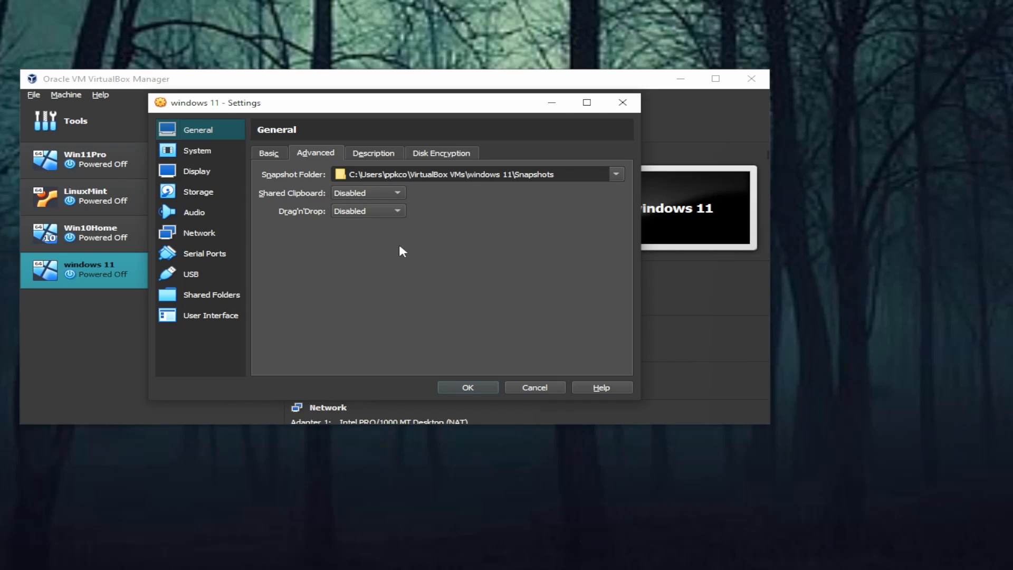
pyautogui.click(399, 193)
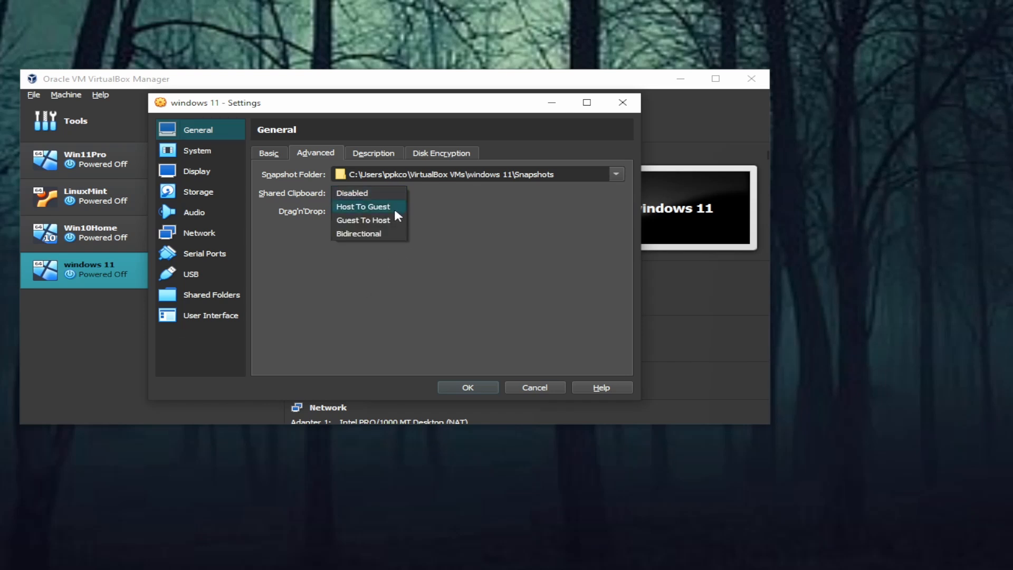
pyautogui.click(350, 234)
pyautogui.click(401, 213)
pyautogui.click(368, 252)
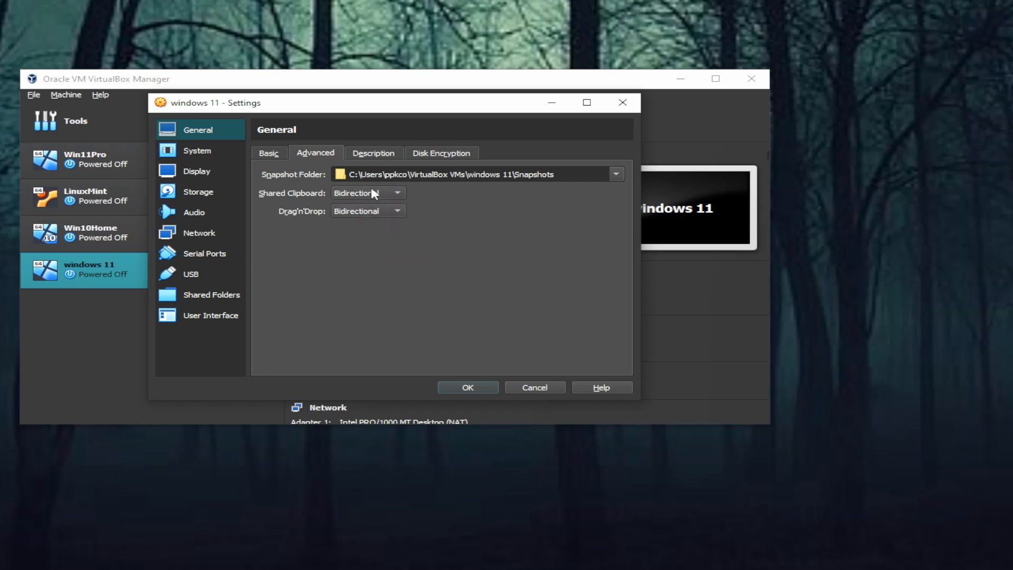
# - Look through the description, disk encryption and system settings, and raise the display's video memory to 128 MB
pyautogui.click(376, 158)
pyautogui.click(417, 155)
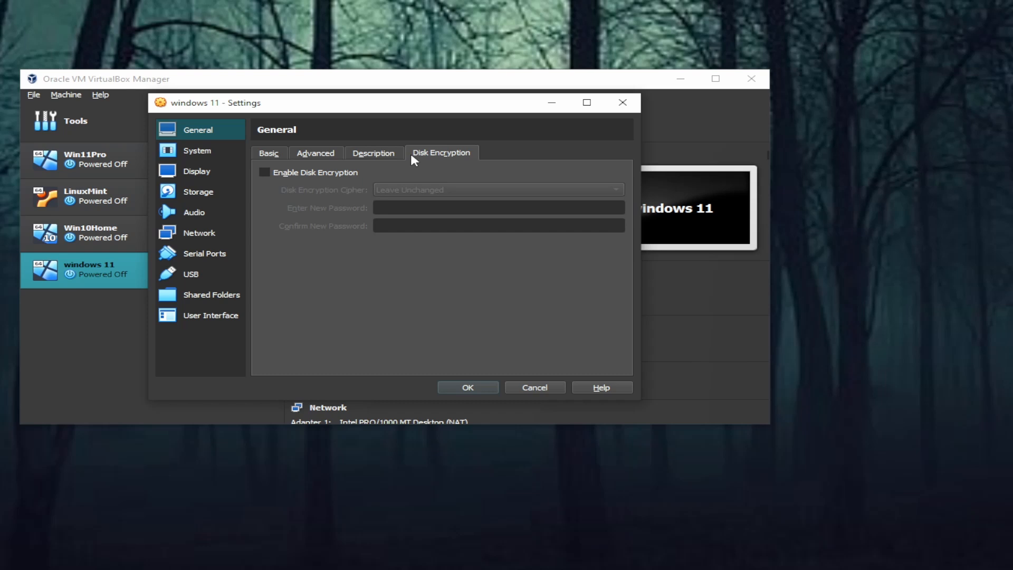
pyautogui.click(272, 155)
pyautogui.click(202, 153)
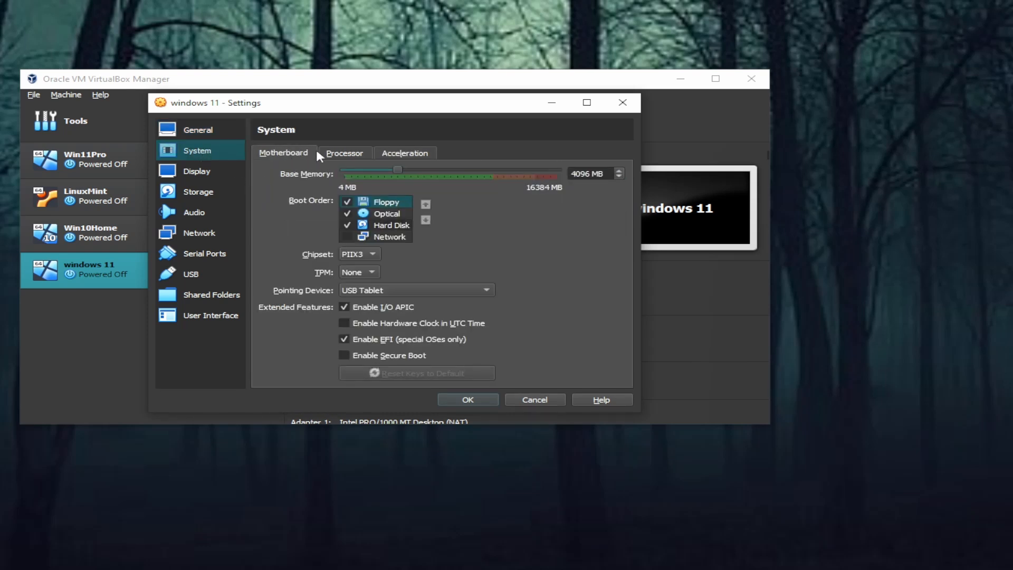
pyautogui.click(345, 153)
pyautogui.click(393, 153)
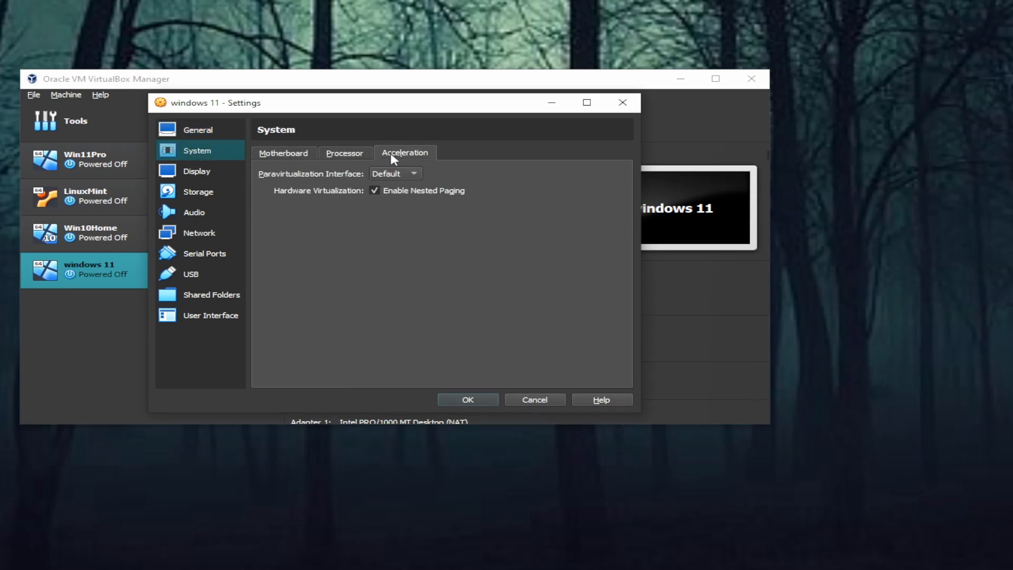
pyautogui.click(204, 170)
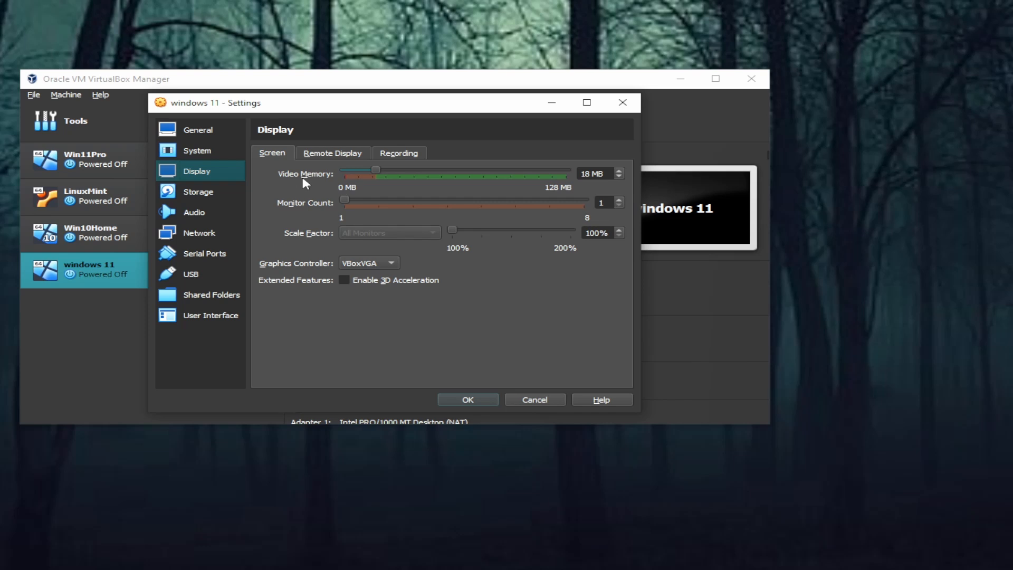
pyautogui.moveTo(376, 170); pyautogui.dragTo(580, 180)
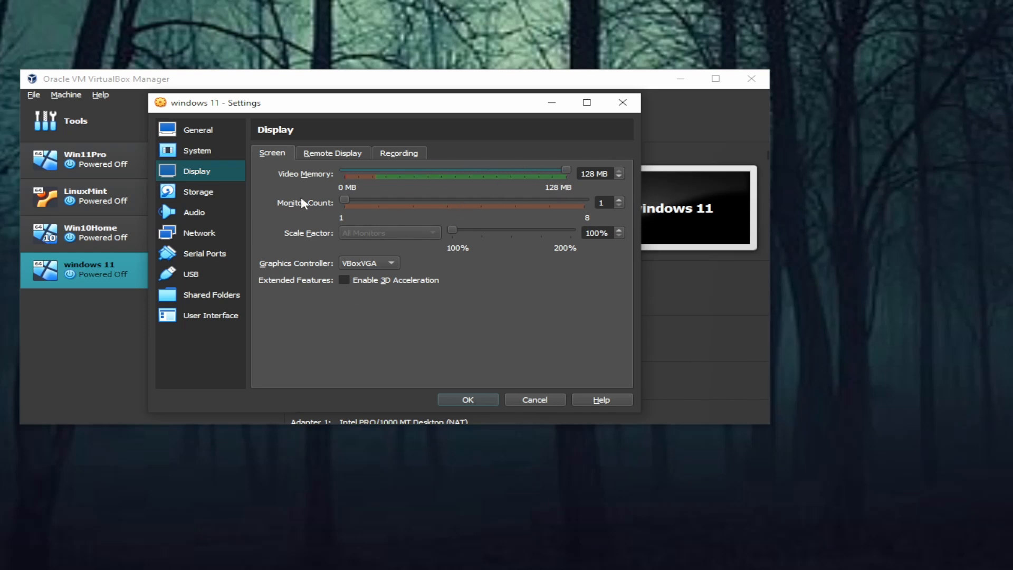
# - Check the storage, audio, network and shared folder settings, switch to the USB 3.0 (xHCI) controller, and save the machine settings
pyautogui.click(204, 198)
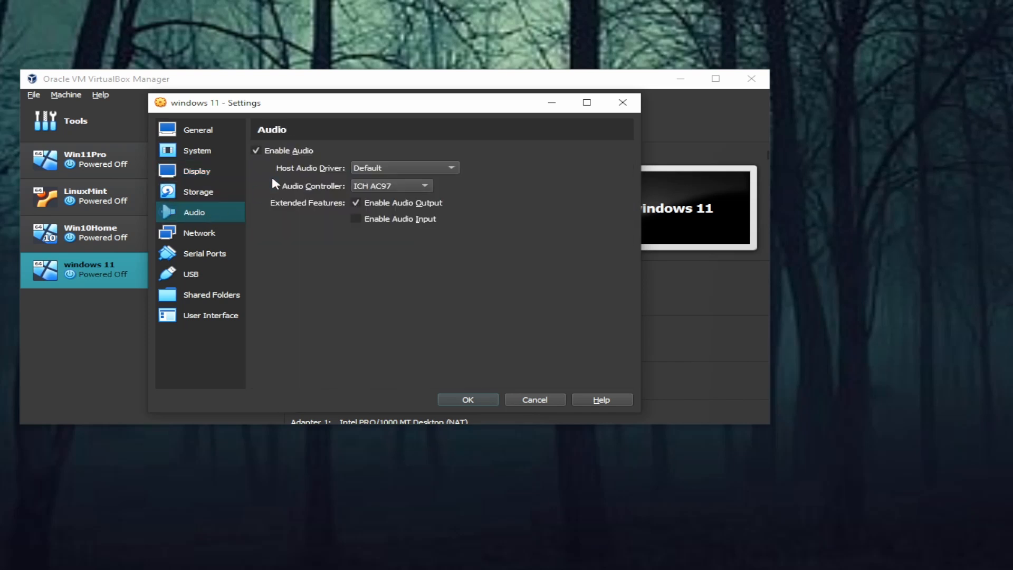
pyautogui.click(204, 237)
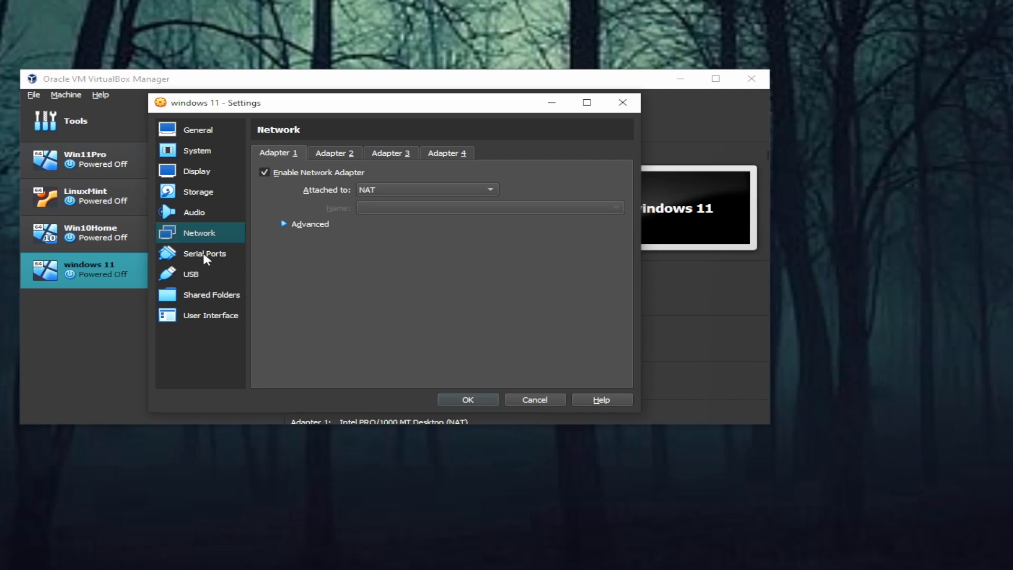
pyautogui.click(194, 273)
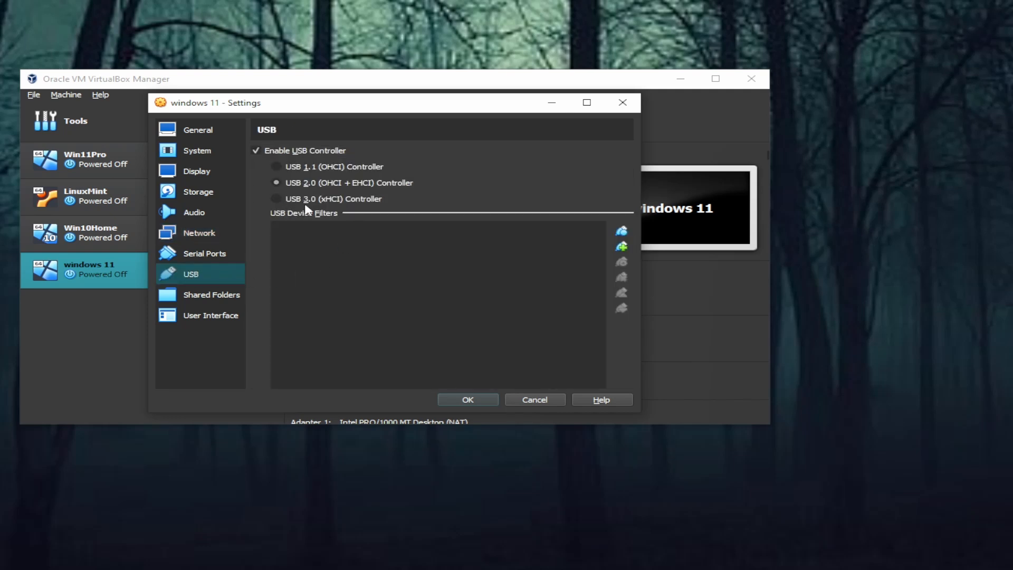
pyautogui.click(276, 199)
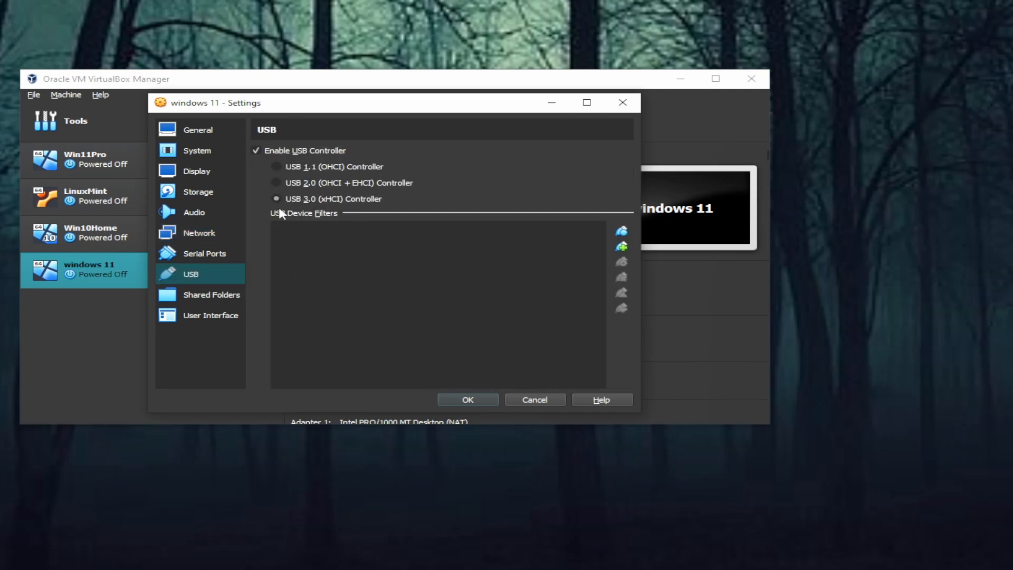
pyautogui.click(210, 298)
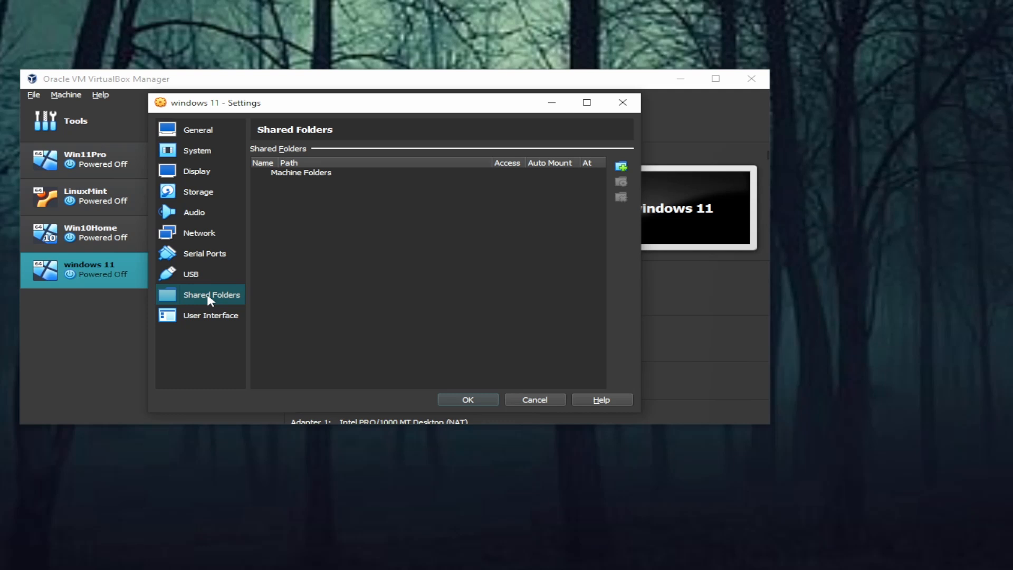
pyautogui.click(199, 274)
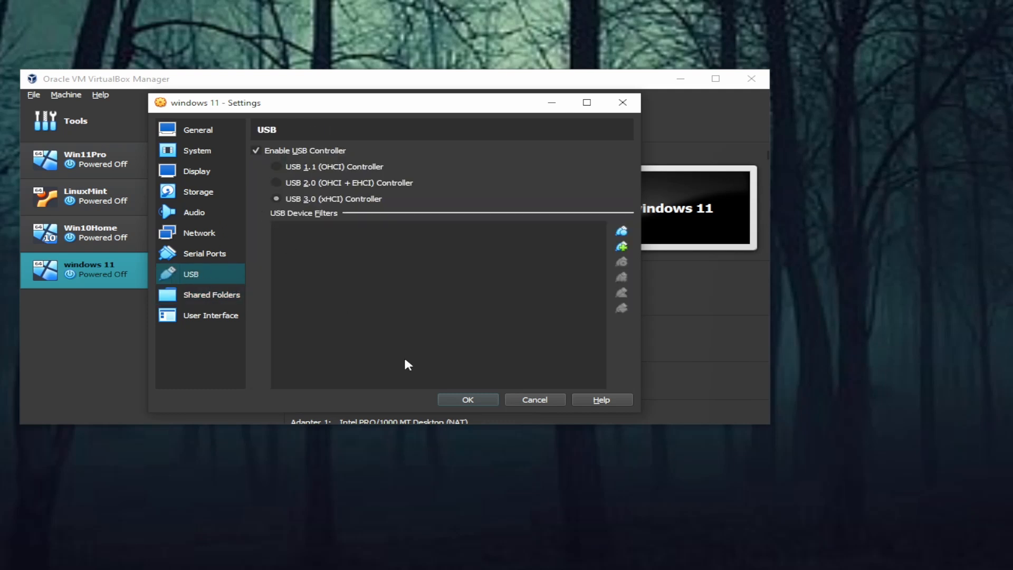
pyautogui.click(467, 400)
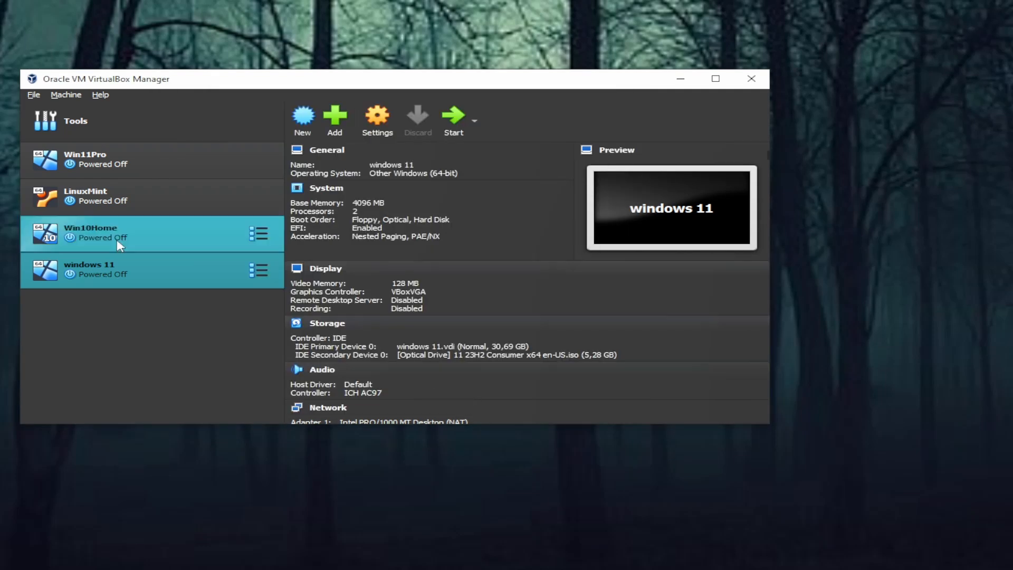
# - Start the windows 11 machine, boot it from the installation disc, and dismiss the mouse integration notification
pyautogui.click(453, 124)
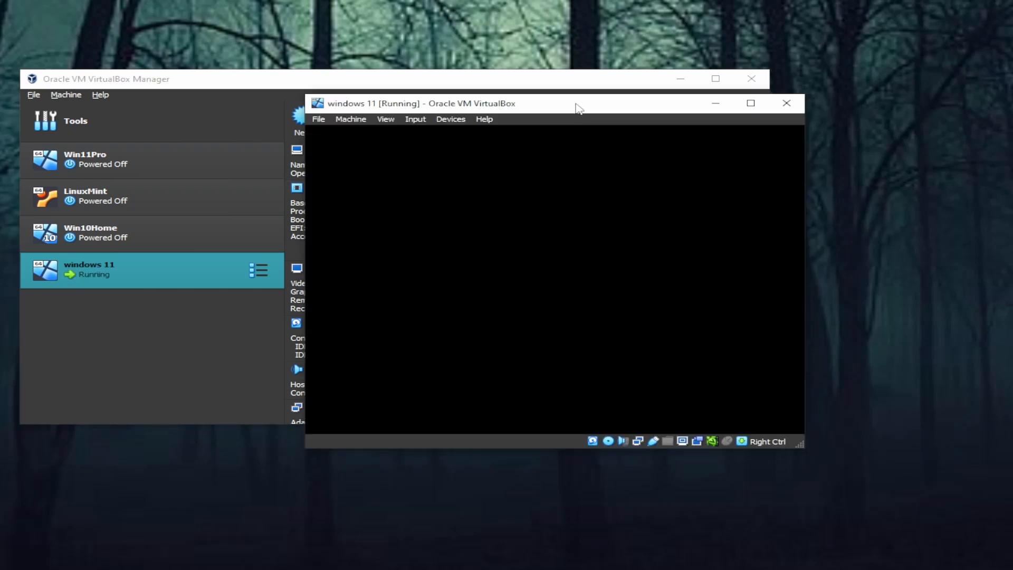
pyautogui.moveTo(574, 104); pyautogui.dragTo(477, 99)
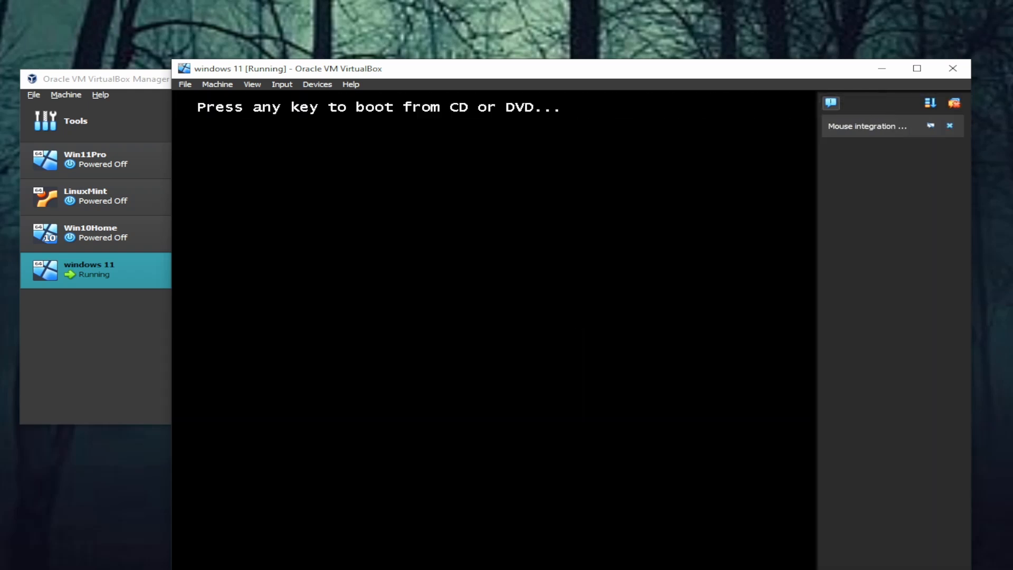
pyautogui.press('Return')
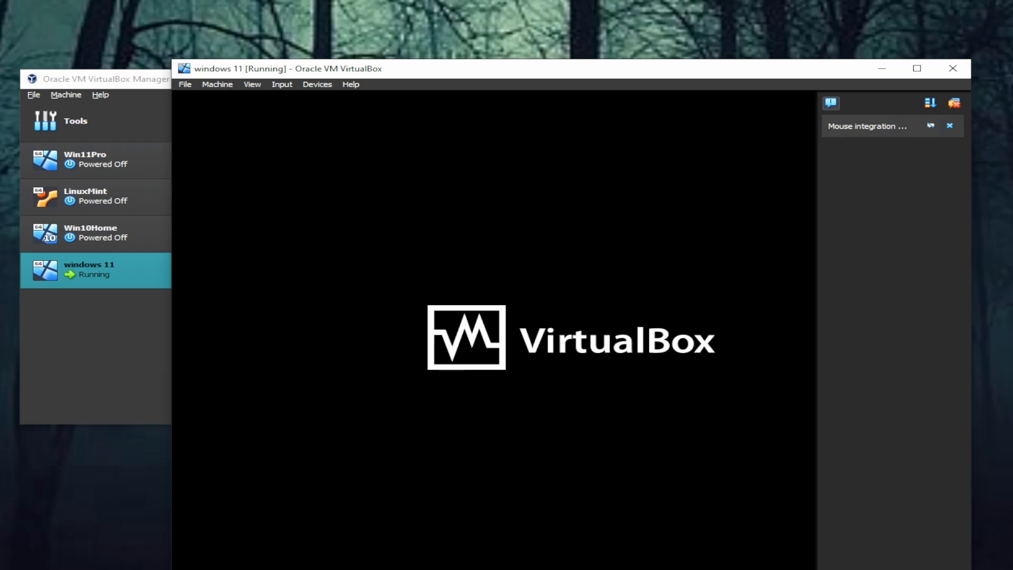
pyautogui.click(949, 126)
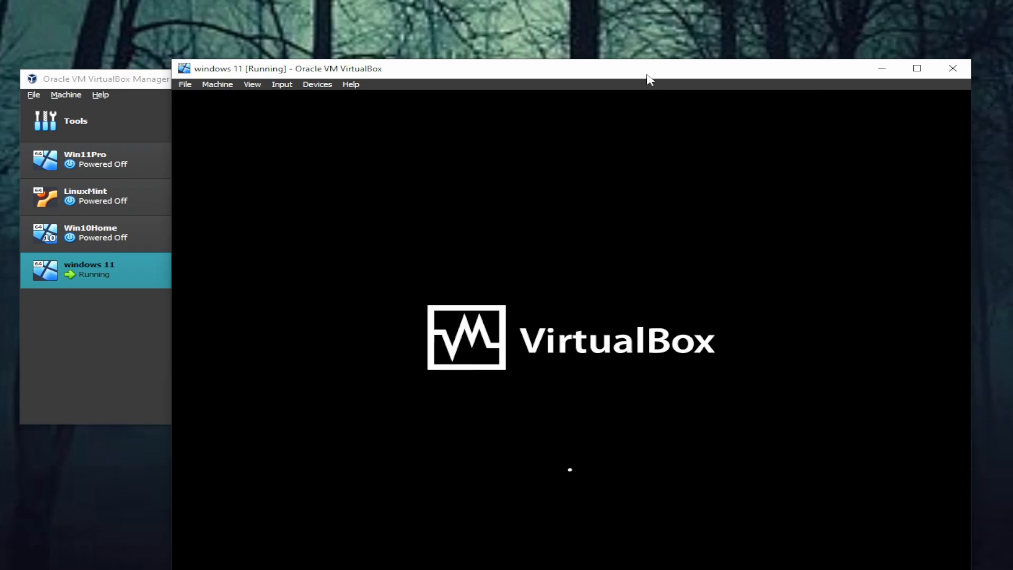
pyautogui.moveTo(649, 79); pyautogui.dragTo(515, 45)
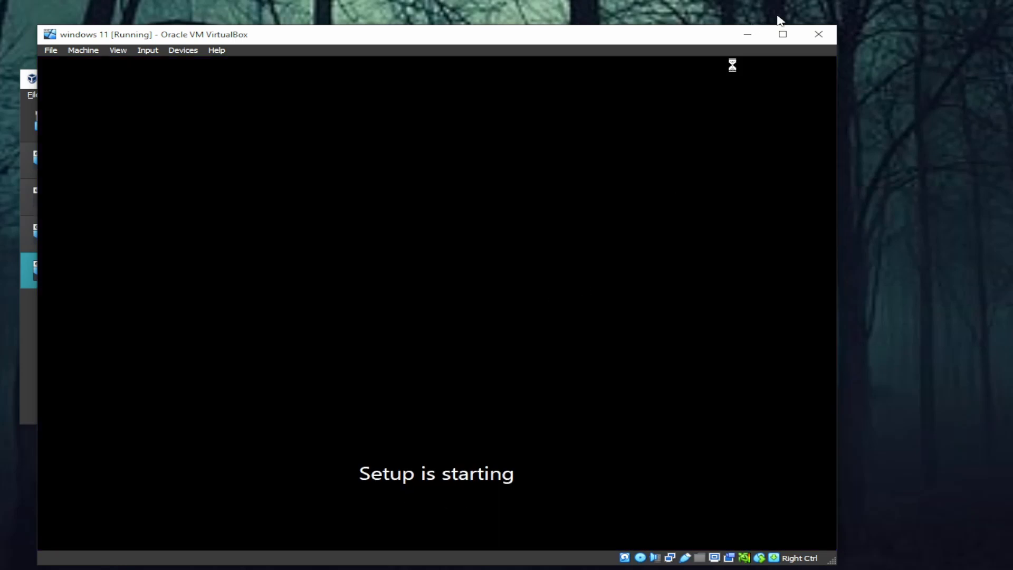
# - Close the running windows 11 machine by powering it off
pyautogui.click(819, 34)
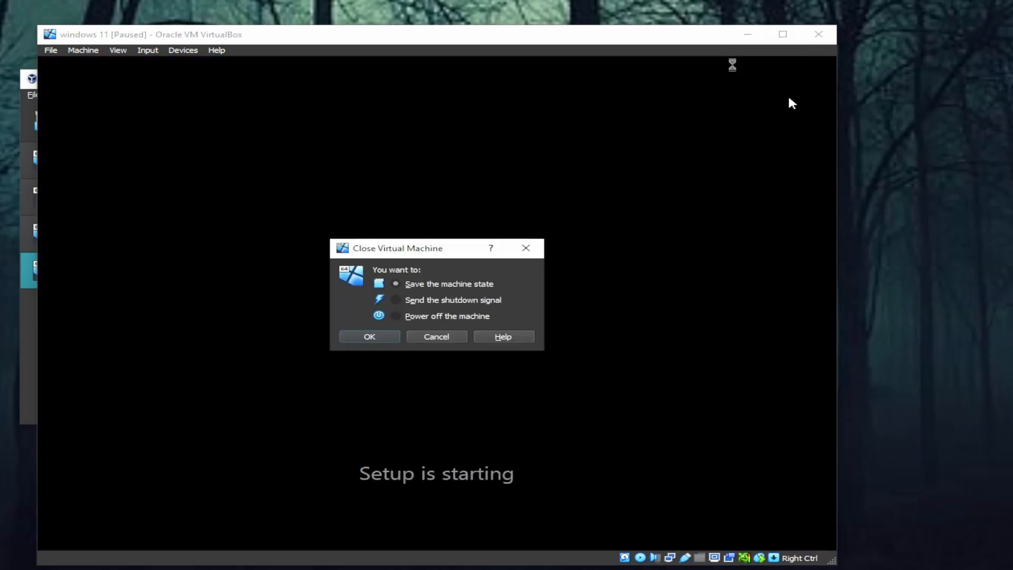
pyautogui.click(396, 315)
pyautogui.click(369, 337)
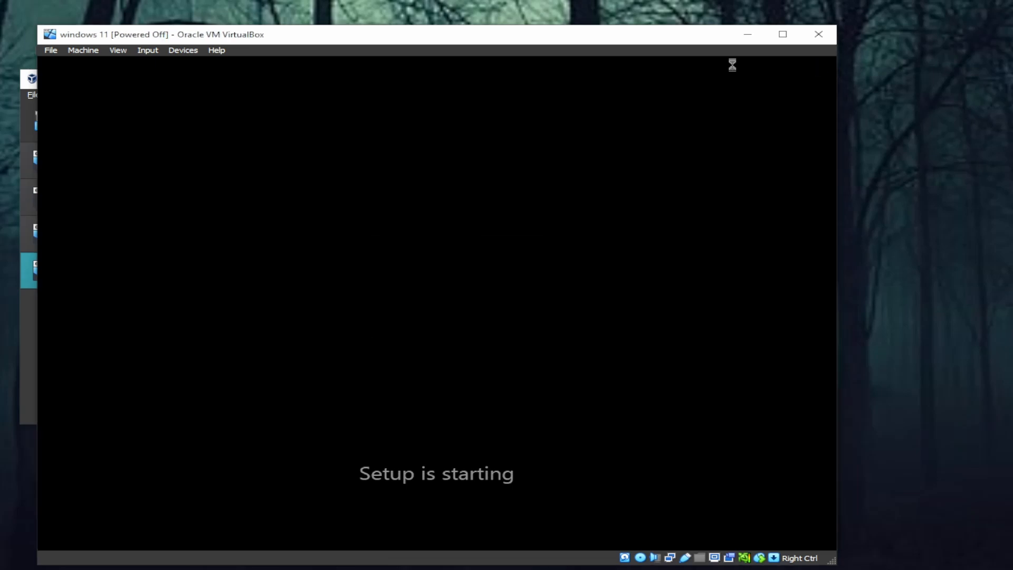